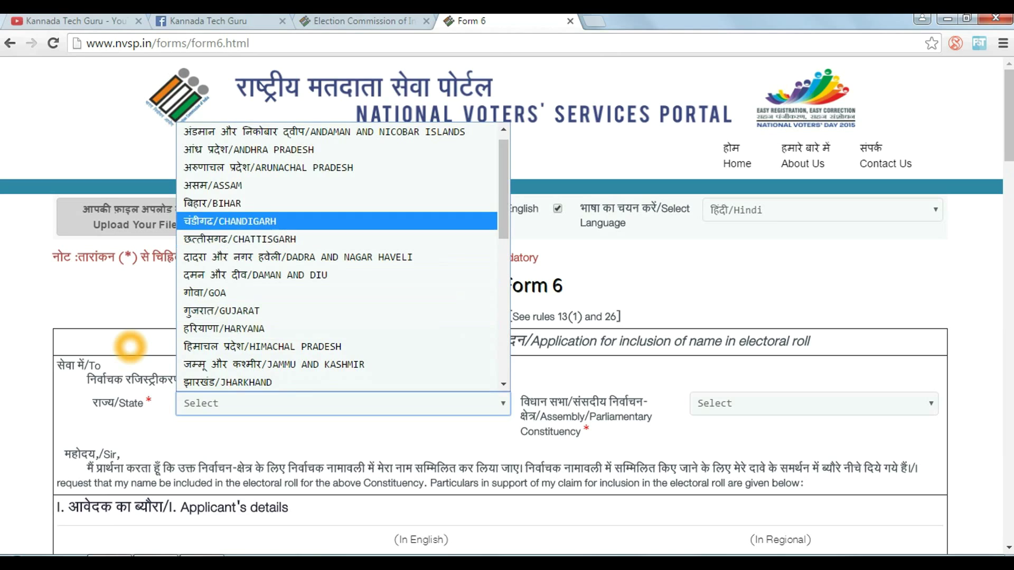
# Set the state to KARNATAKA and first pick Bangalore South-176 as the constituency
pyautogui.scroll(-2, 338, 301)
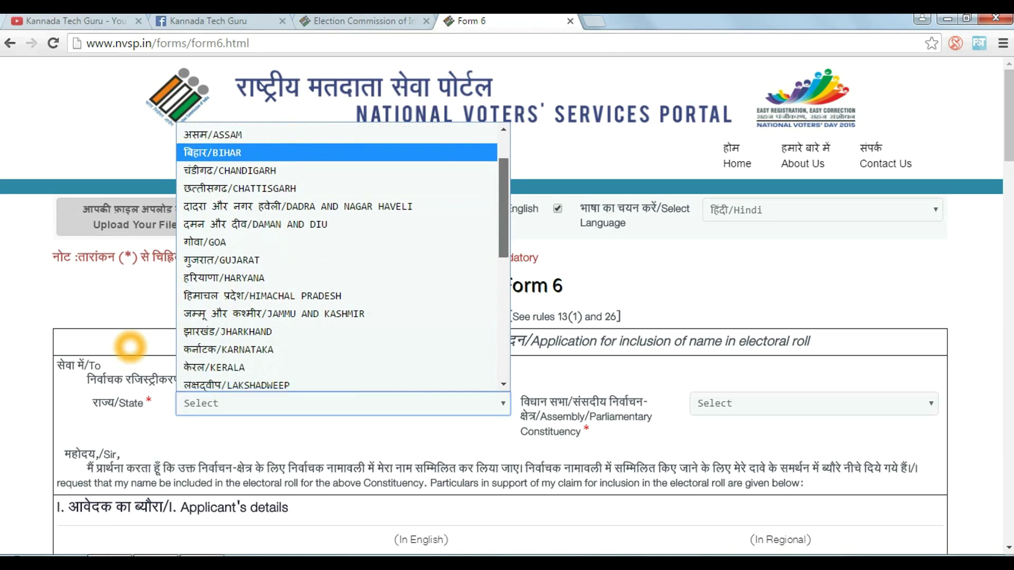
pyautogui.press('Return')
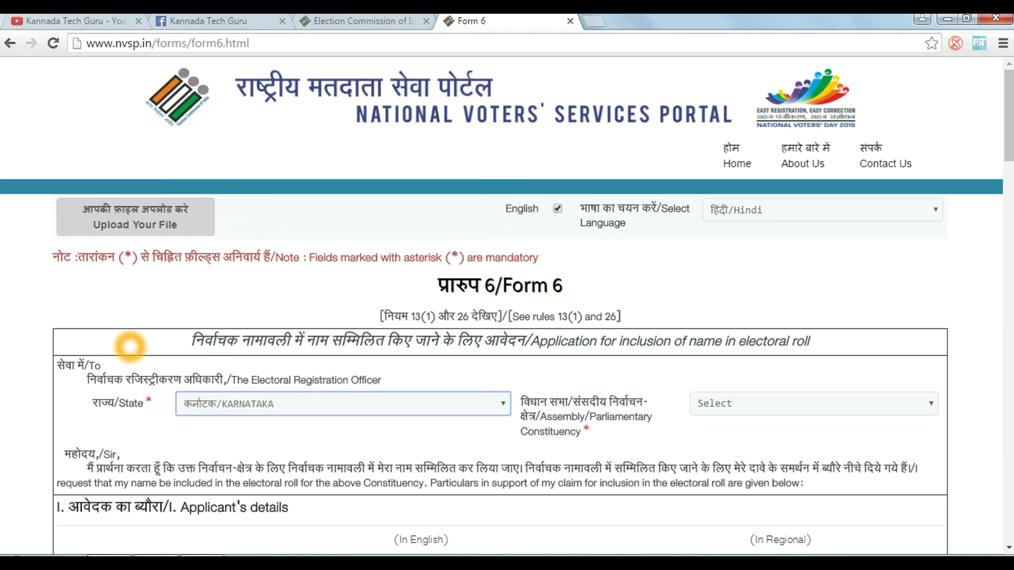
pyautogui.press('Tab')
pyautogui.hotkey('alt', 'Down')
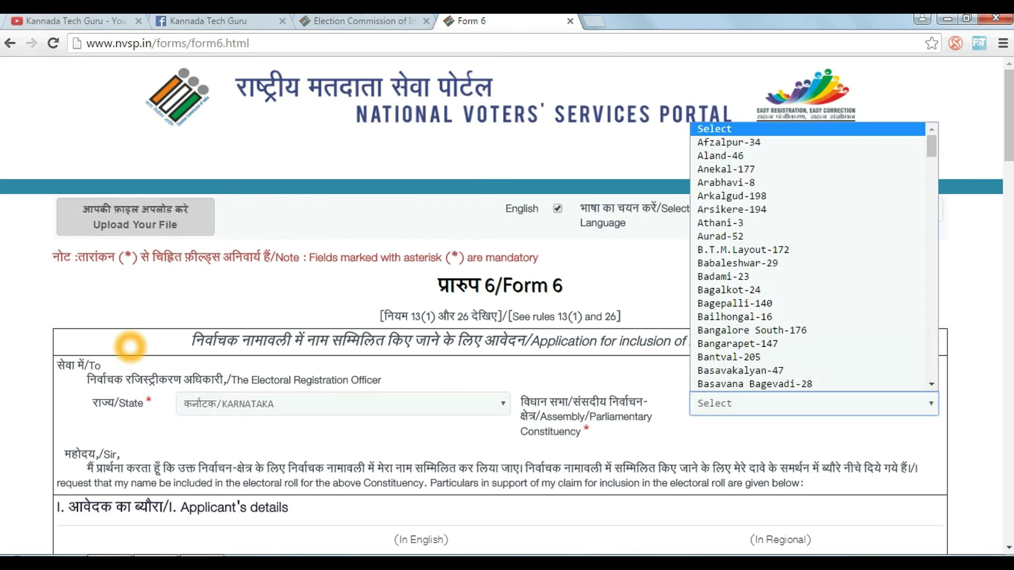
pyautogui.press('b')
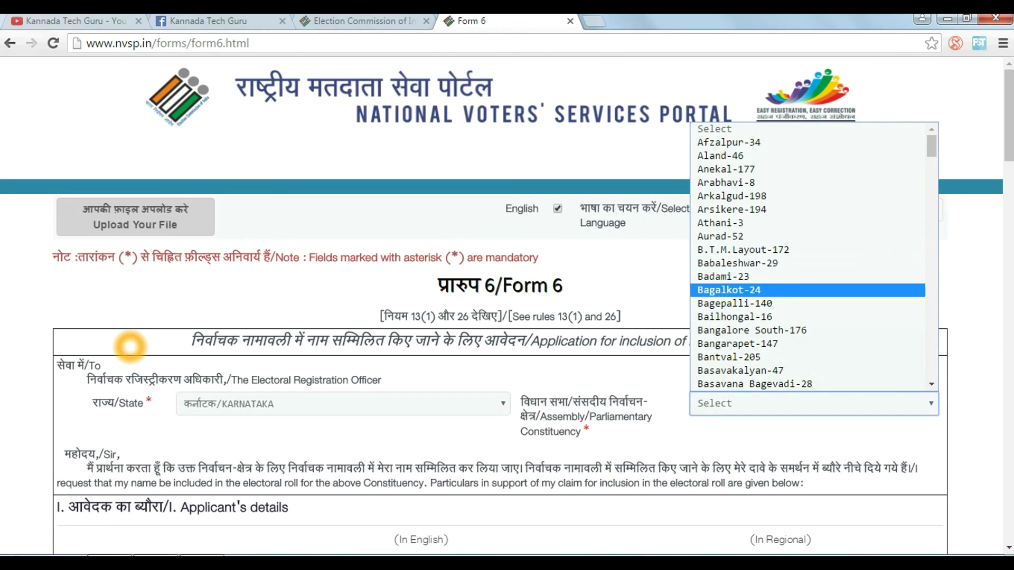
pyautogui.press('b')
pyautogui.press('a')
pyautogui.press('n')
pyautogui.press('b')
pyautogui.press('a')
pyautogui.press('n')
pyautogui.press('g')
pyautogui.press('a')
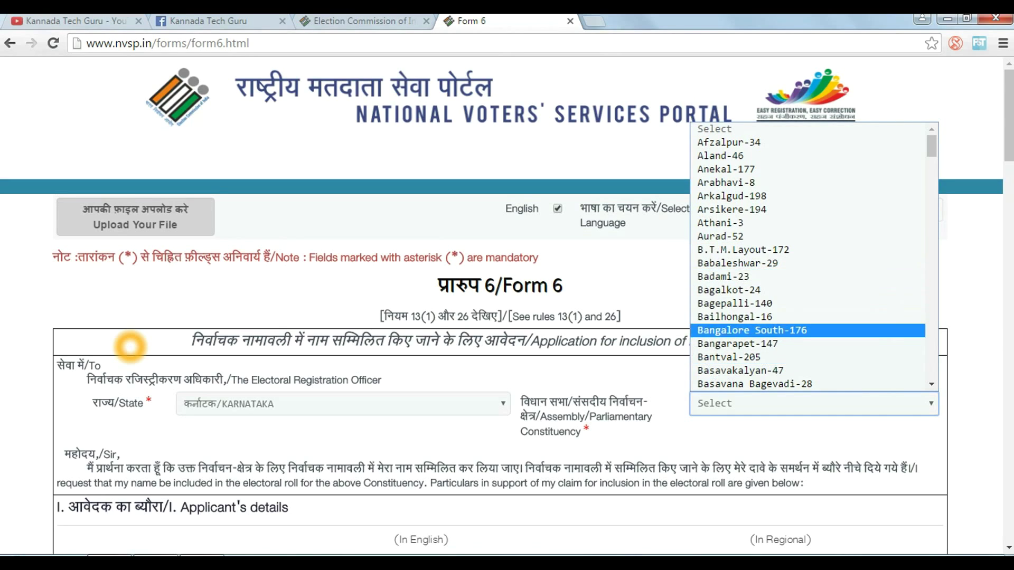
pyautogui.press('Return')
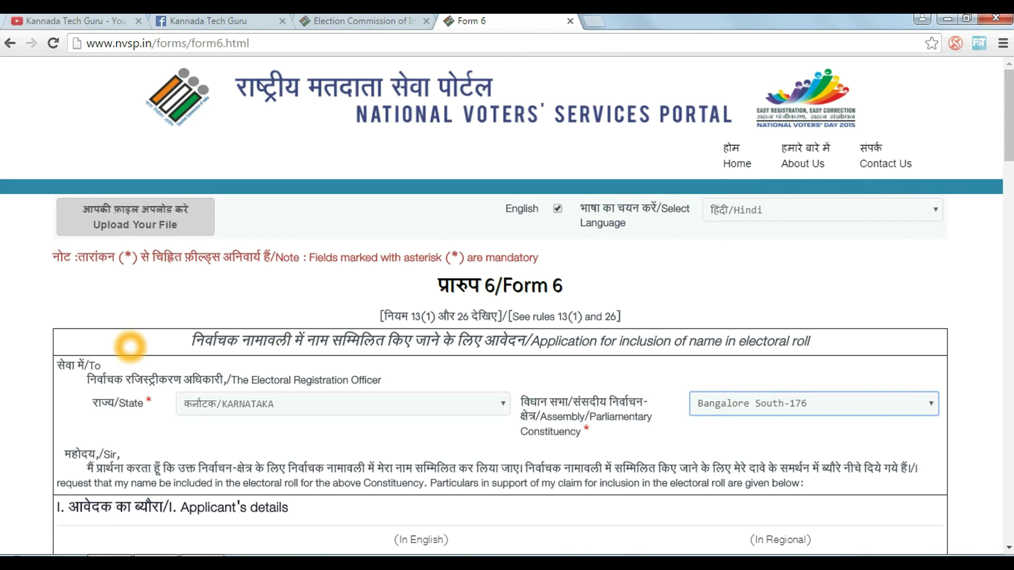
# Change the assembly constituency to Davanagere North-106
pyautogui.hotkey('alt', 'Down')
pyautogui.press('b')
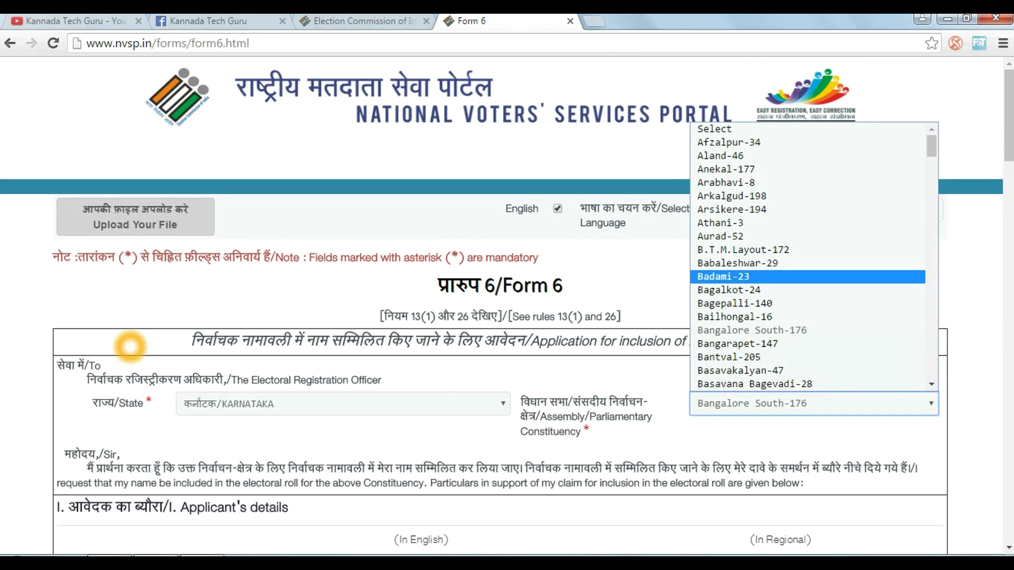
pyautogui.press('b')
pyautogui.press('b')
pyautogui.scroll(-10, 130, 346)
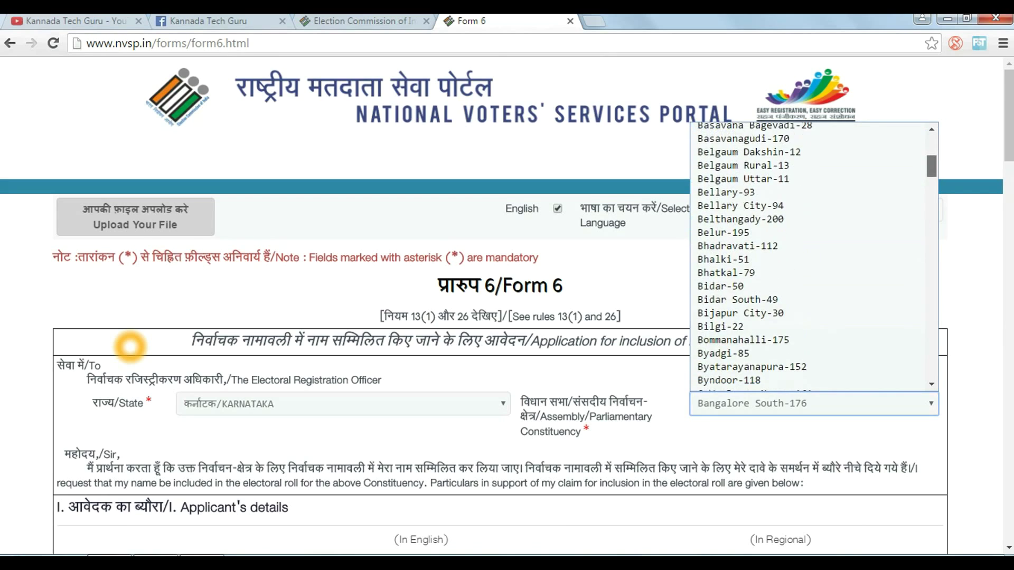
pyautogui.scroll(-5, 130, 347)
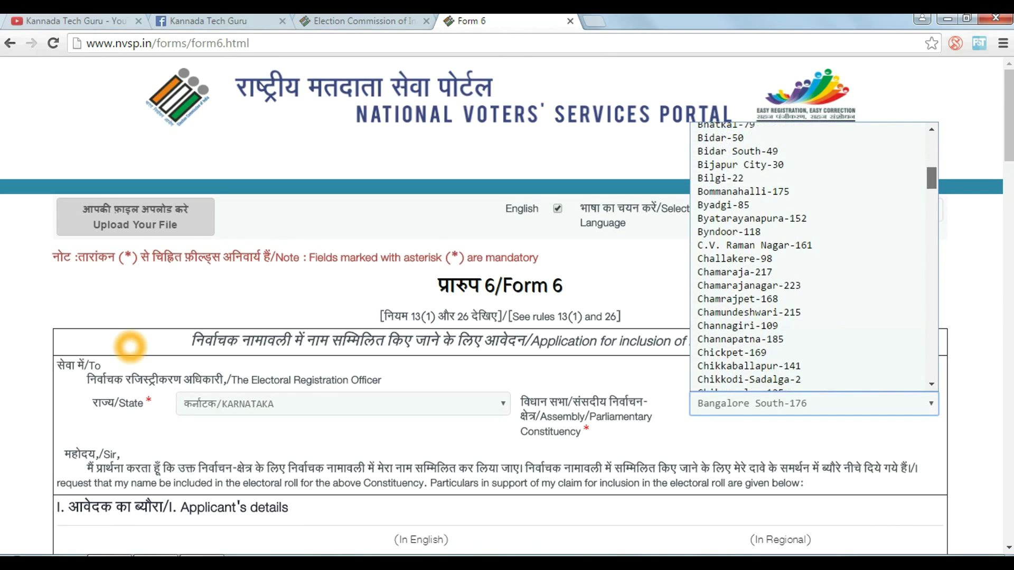
pyautogui.scroll(-1, 129, 346)
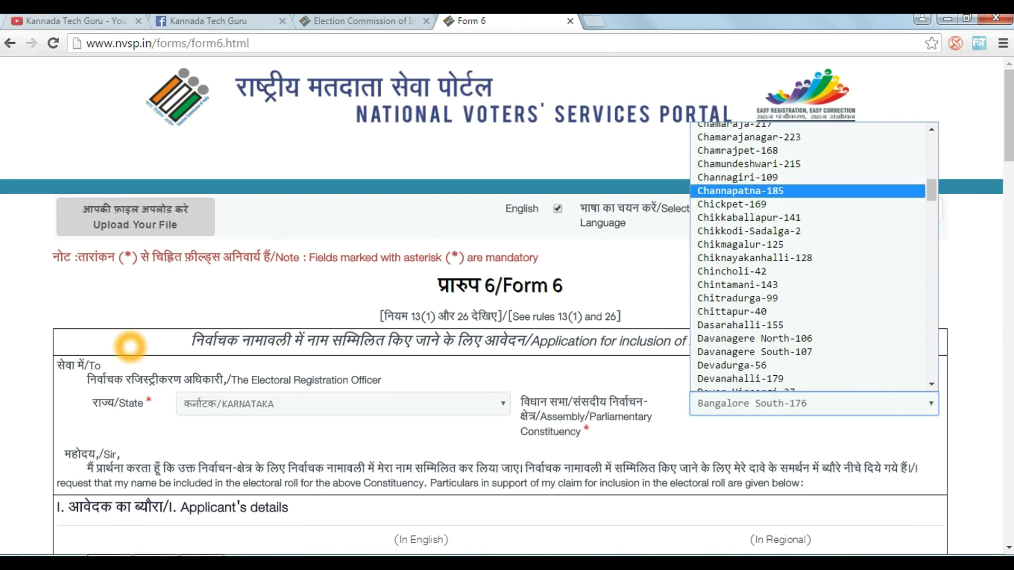
pyautogui.press('Return')
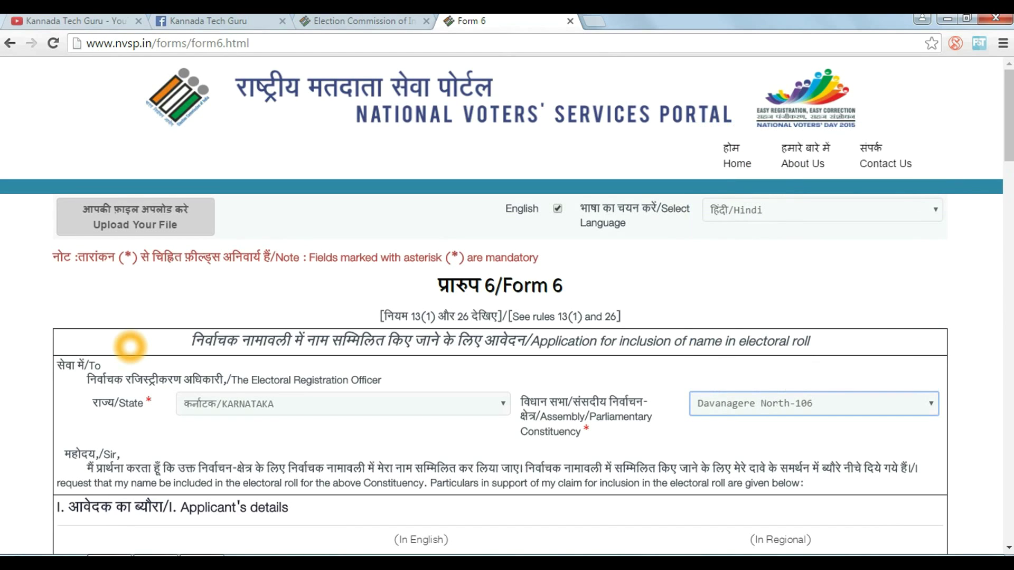
pyautogui.scroll(-5, 129, 346)
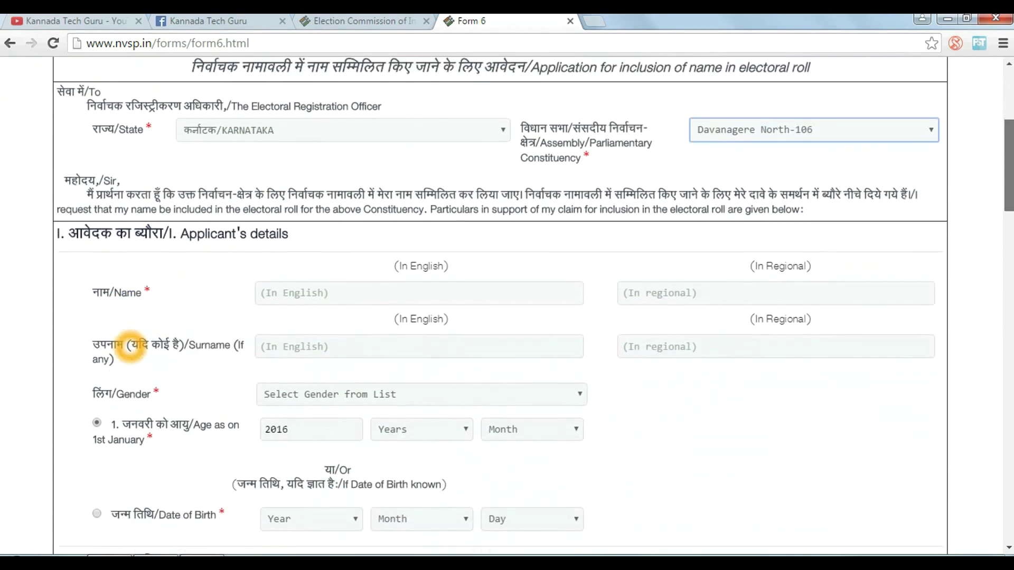
# Enter the applicant's name and surname in English so the Kannada versions fill in
pyautogui.scroll(-1, 129, 346)
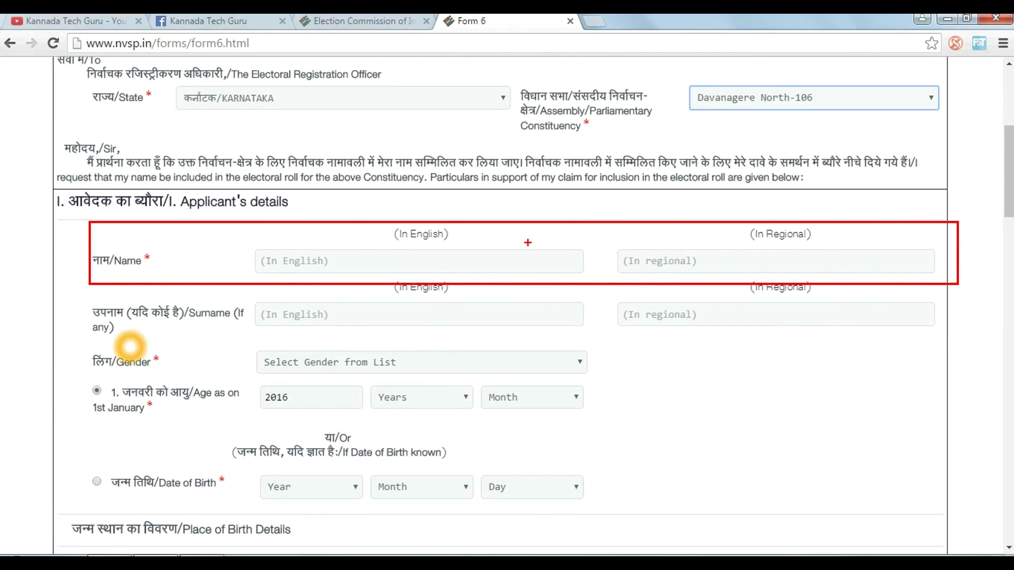
pyautogui.rightClick(156, 250)
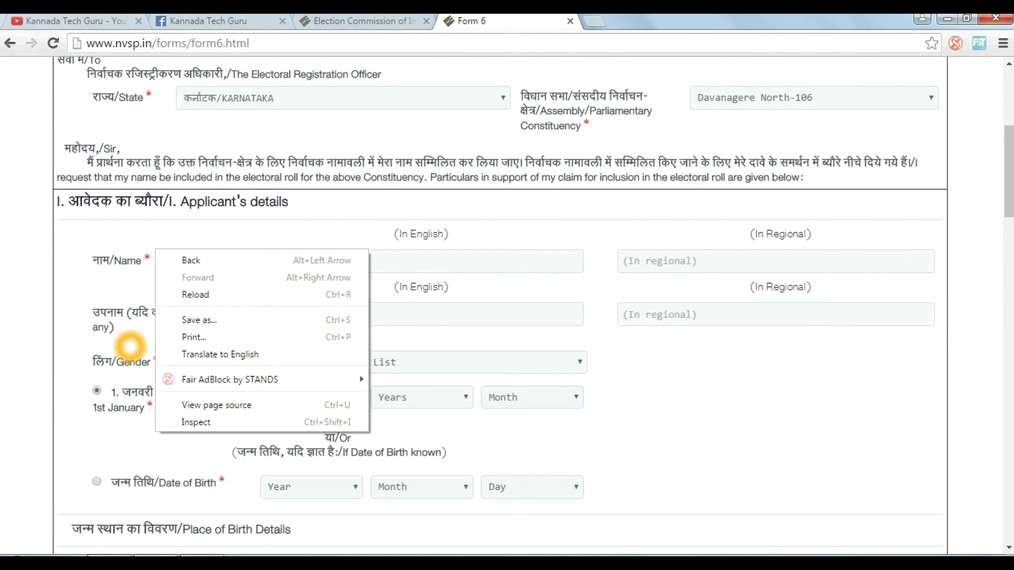
pyautogui.click(130, 347)
pyautogui.press('Tab')
pyautogui.press('Tab')
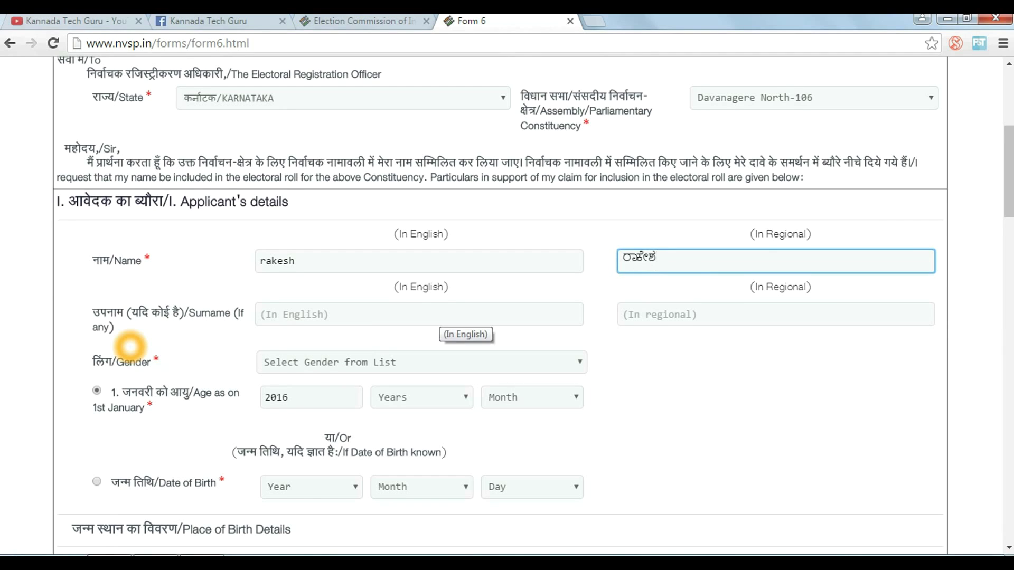
pyautogui.press('Tab')
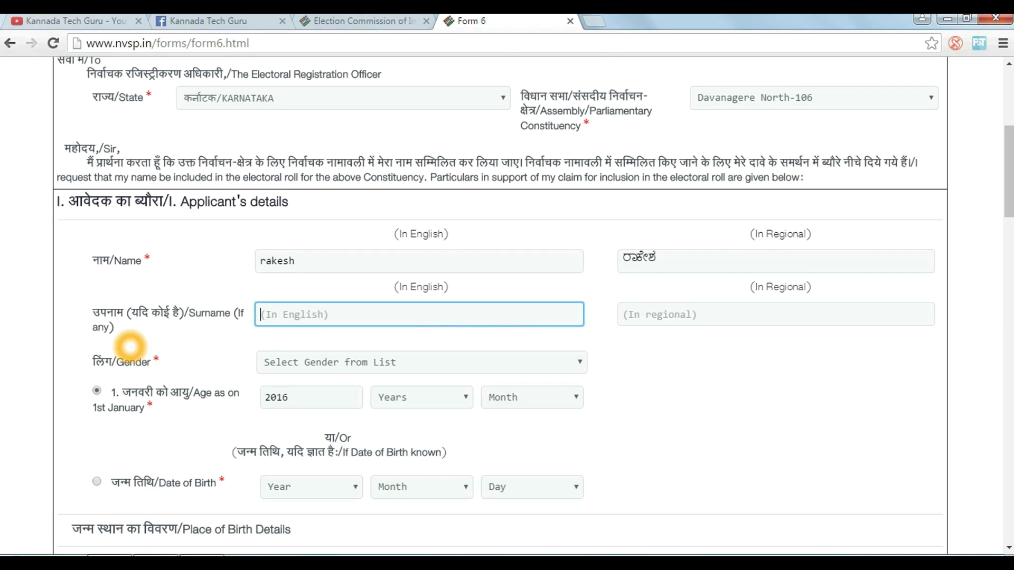
pyautogui.click(130, 347)
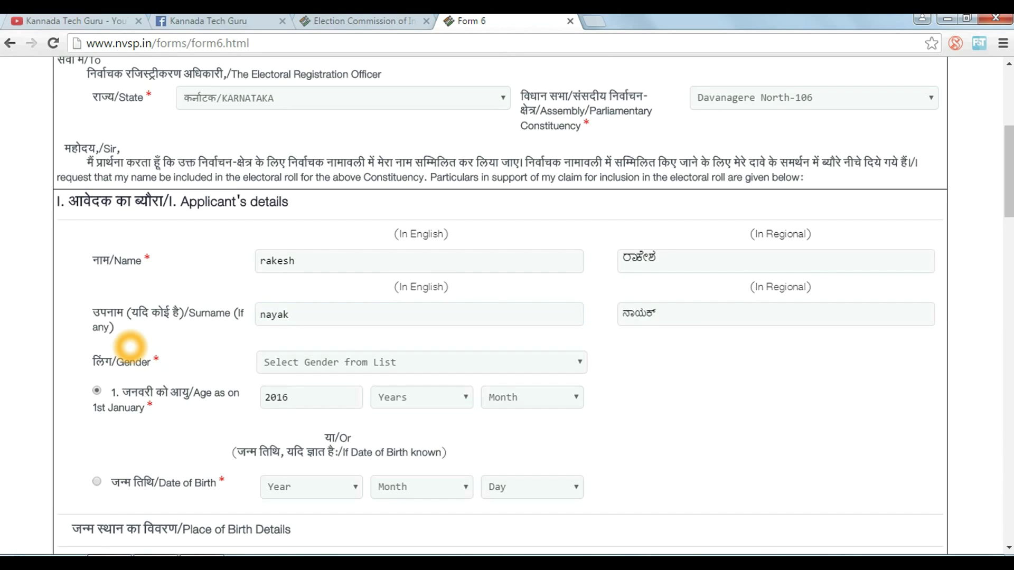
# Set the applicant's gender to Male
pyautogui.hotkey('alt', 'Down')
pyautogui.press('Down')
pyautogui.press('Down')
pyautogui.press('Up')
pyautogui.press('Return')
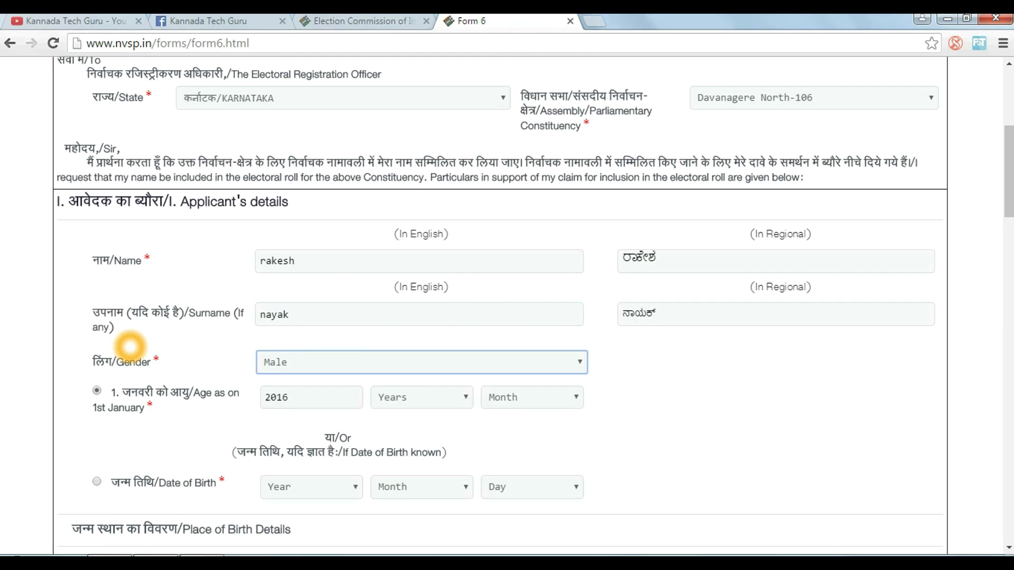
pyautogui.scroll(-3, 130, 347)
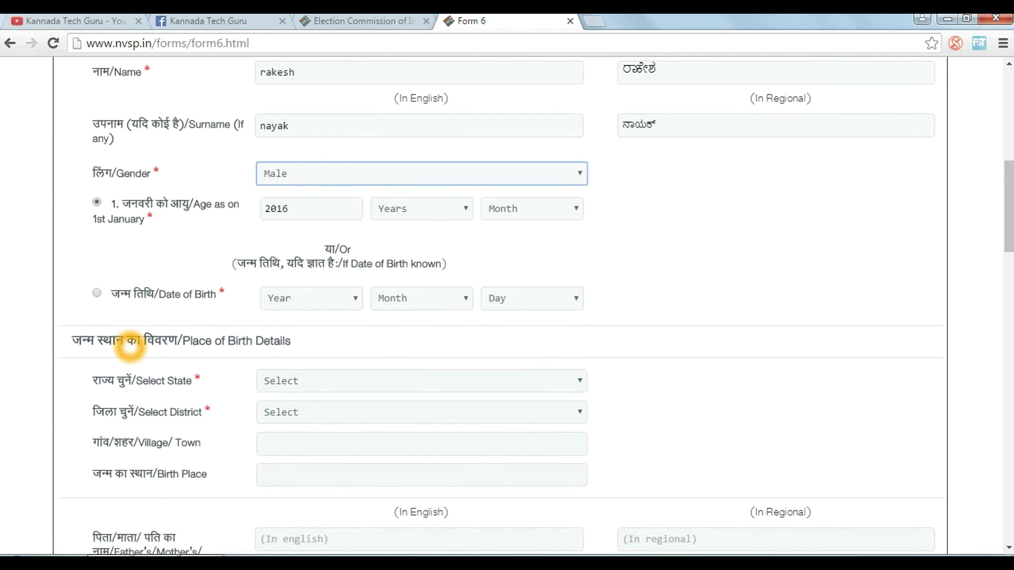
# In Place of Birth Details, select state KARNATAKA and district GULBARGA, then move to Village/Town
pyautogui.click(130, 347)
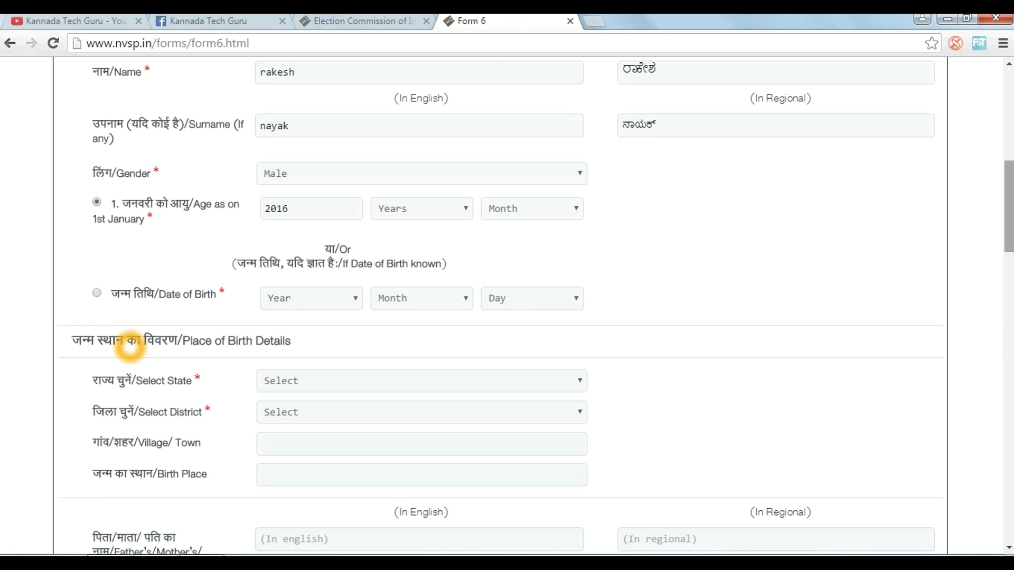
pyautogui.scroll(-4, 129, 346)
pyautogui.scroll(-1, 129, 346)
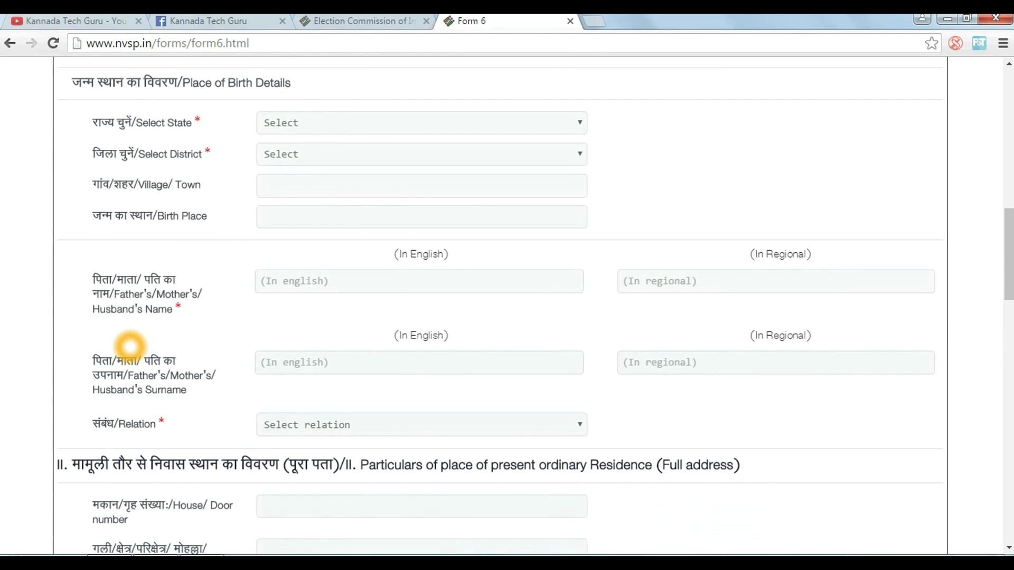
pyautogui.hotkey('alt', 'Down')
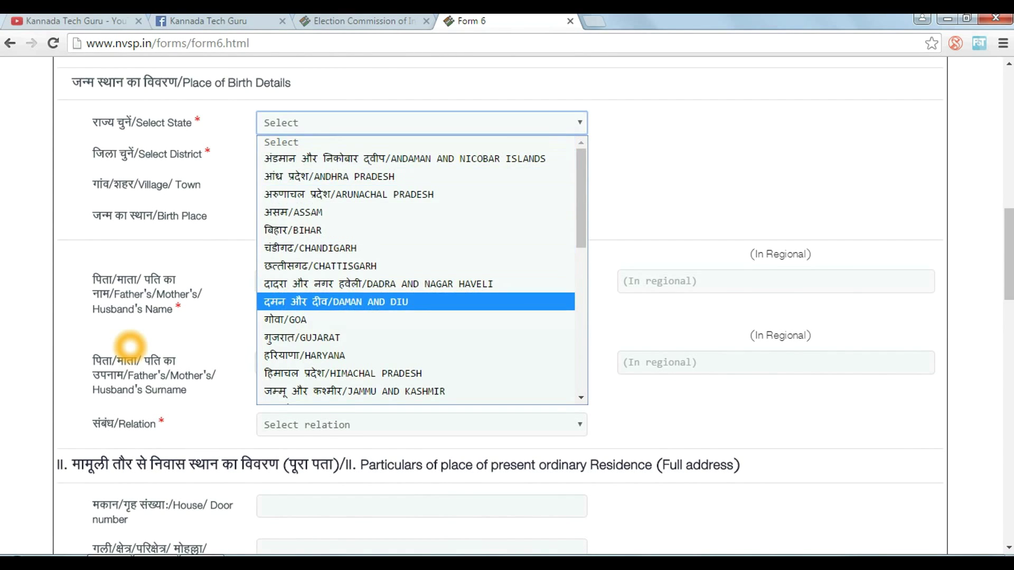
pyautogui.scroll(-3, 421, 269)
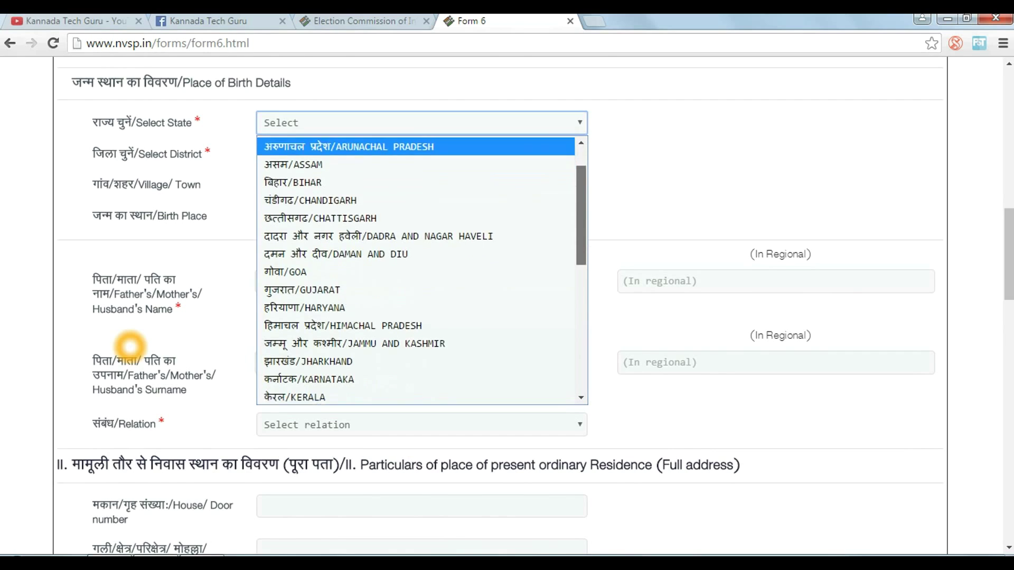
pyautogui.click(309, 309)
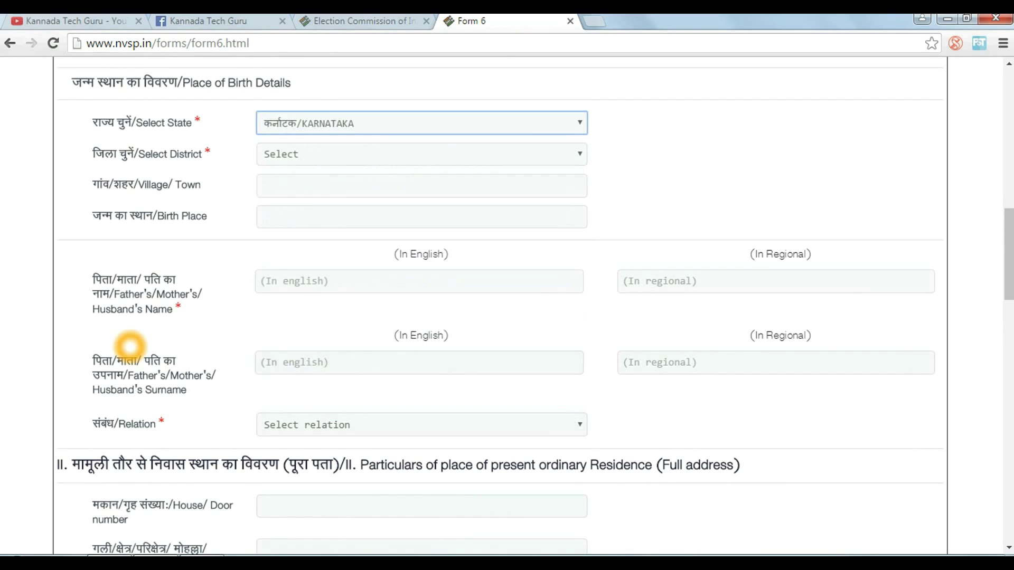
pyautogui.click(421, 153)
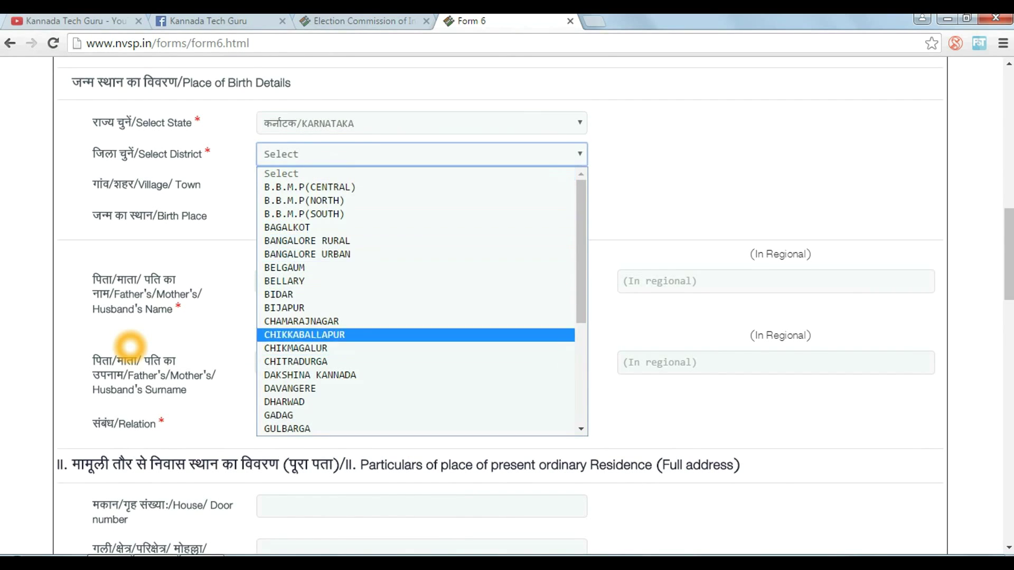
pyautogui.scroll(-2, 422, 301)
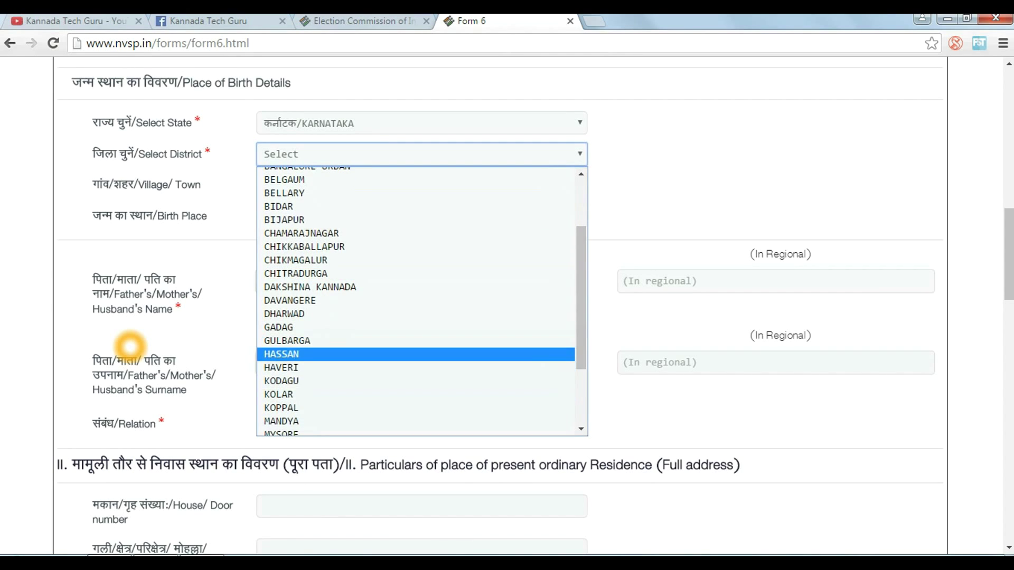
pyautogui.click(287, 341)
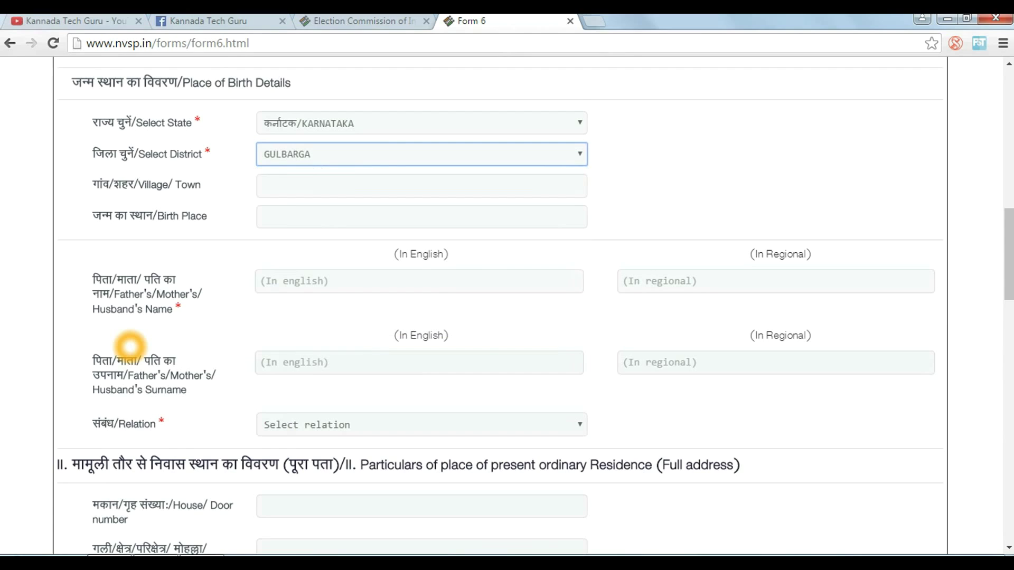
pyautogui.press('Tab')
pyautogui.press('Tab')
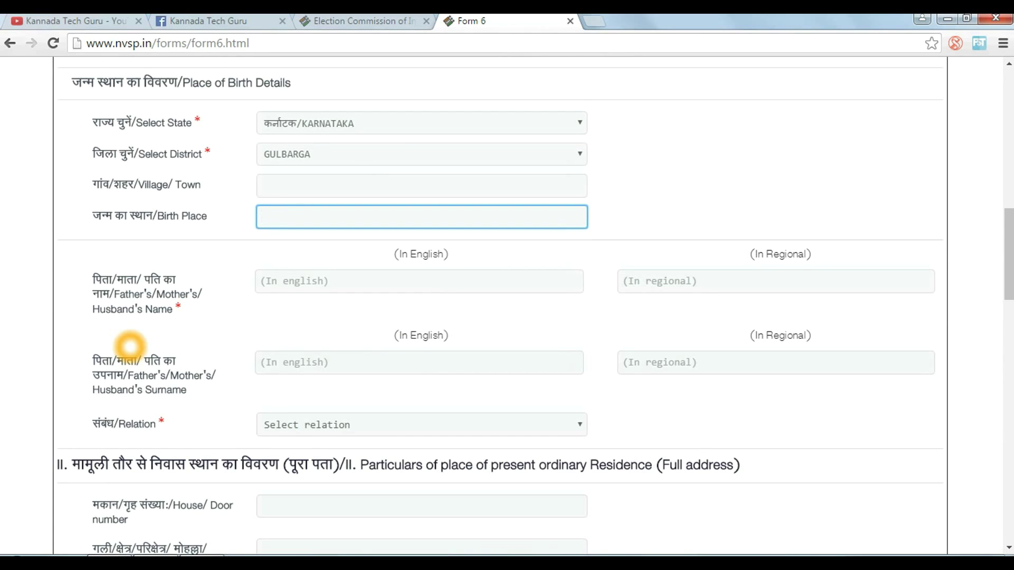
# Outline the parent name, surname and relation rows with an annotation, then clear it
pyautogui.scroll(-1, 129, 346)
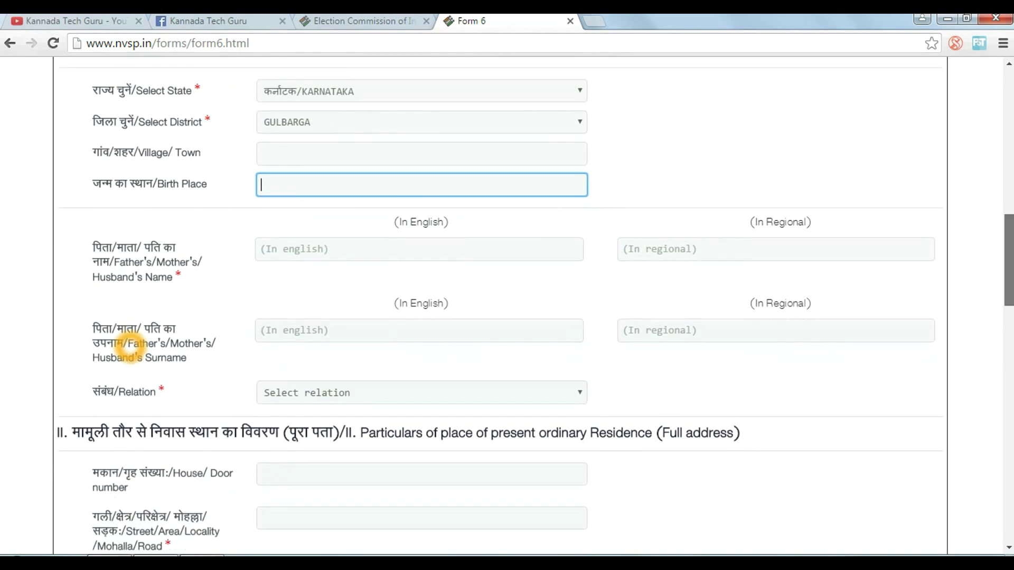
pyautogui.scroll(-1, 130, 346)
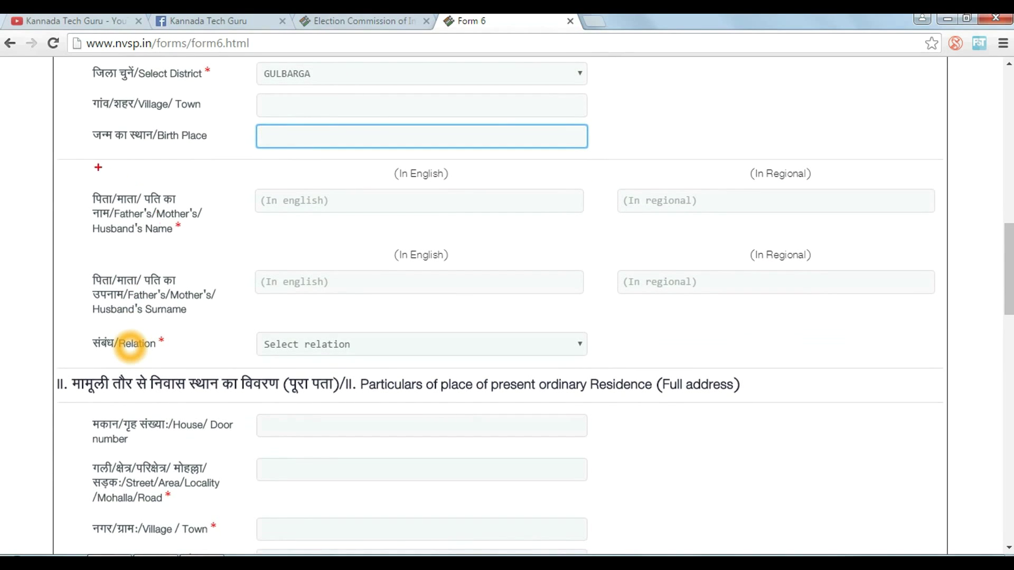
pyautogui.moveTo(75, 159)
pyautogui.mouseDown()
pyautogui.moveTo(645, 260)
pyautogui.moveTo(941, 254)
pyautogui.moveTo(944, 367)
pyautogui.mouseUp()
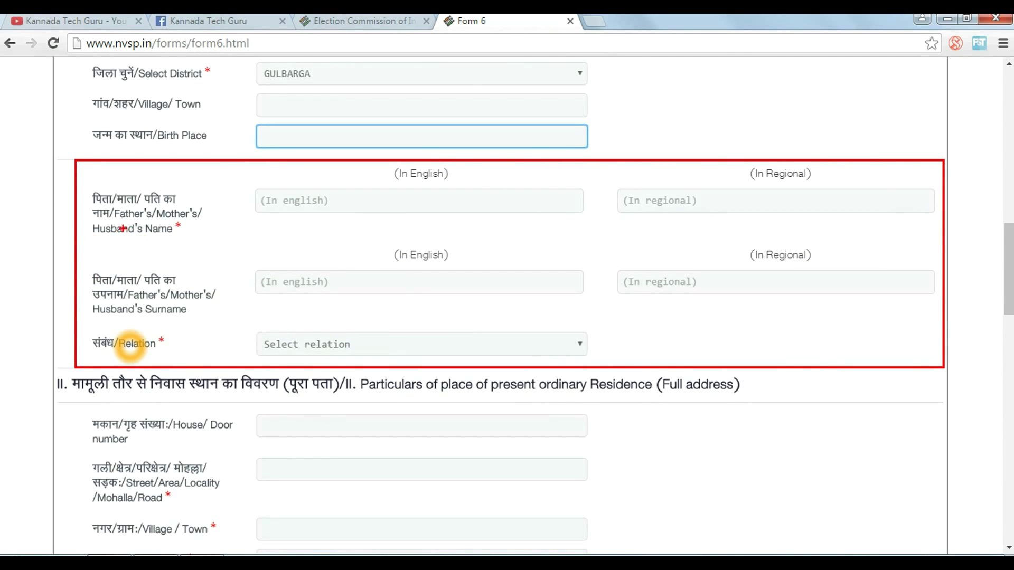
pyautogui.press('Escape')
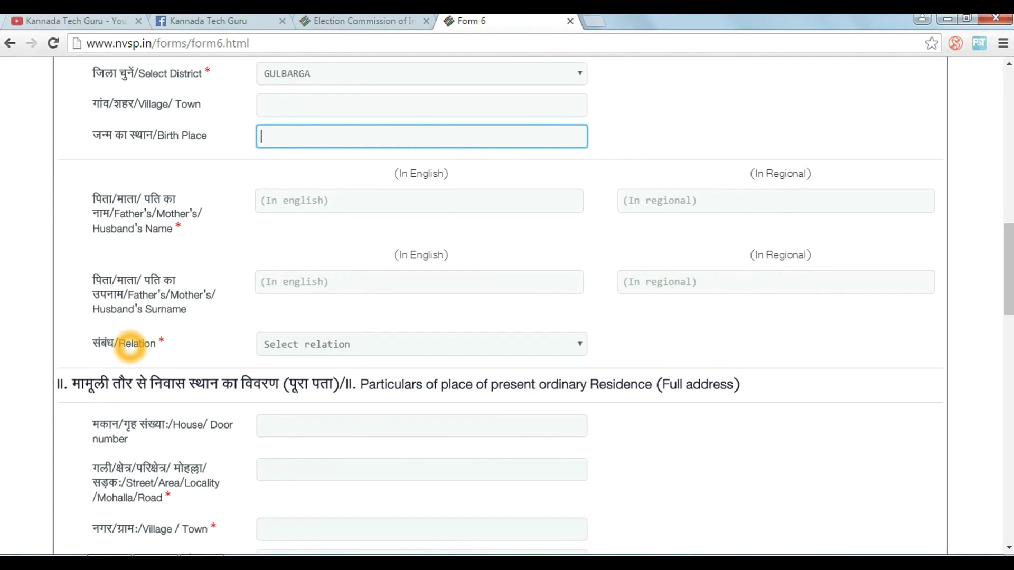
# Move through the father's name and surname fields and browse the Father, Mother and Husband relation options
pyautogui.press('Tab')
pyautogui.press('Tab')
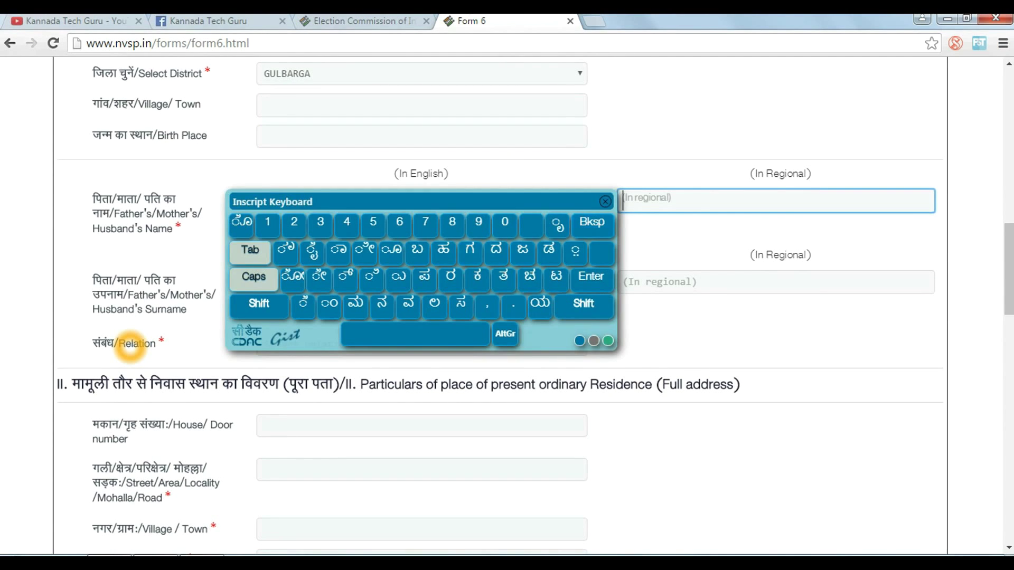
pyautogui.press('Escape')
pyautogui.press('Tab')
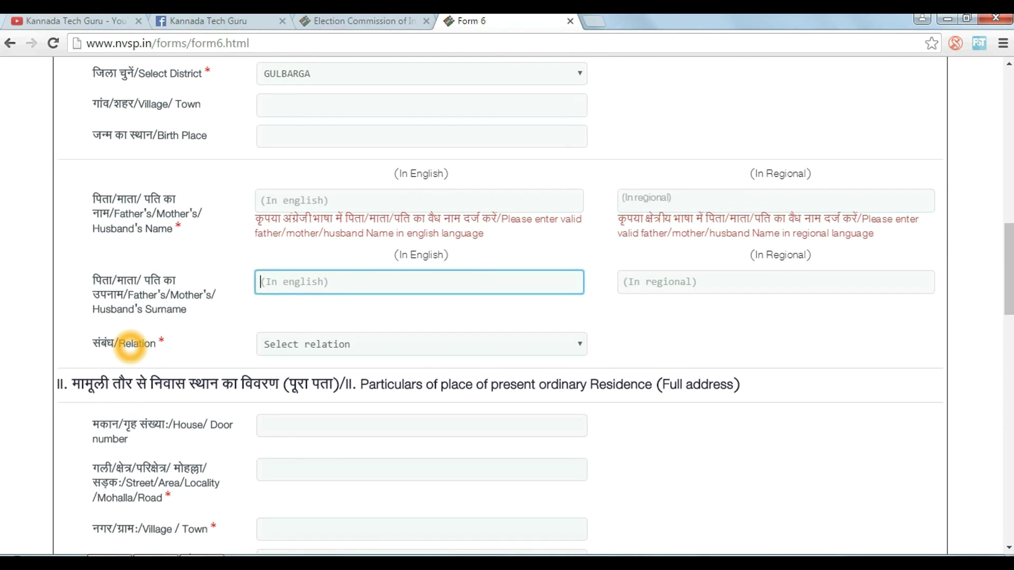
pyautogui.press('Tab')
pyautogui.hotkey('alt', 'Down')
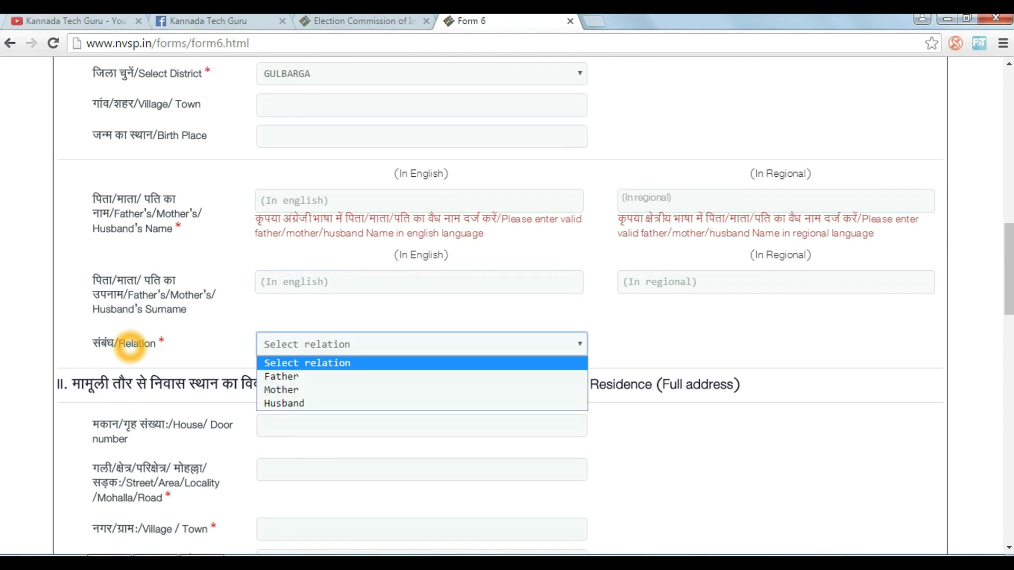
pyautogui.press('Down')
pyautogui.press('Down')
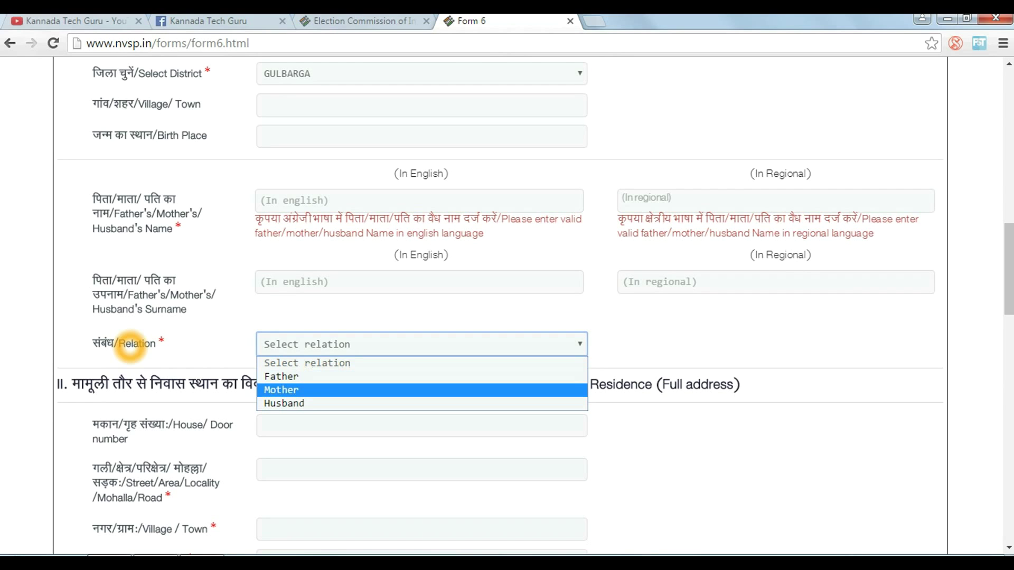
pyautogui.press('Down')
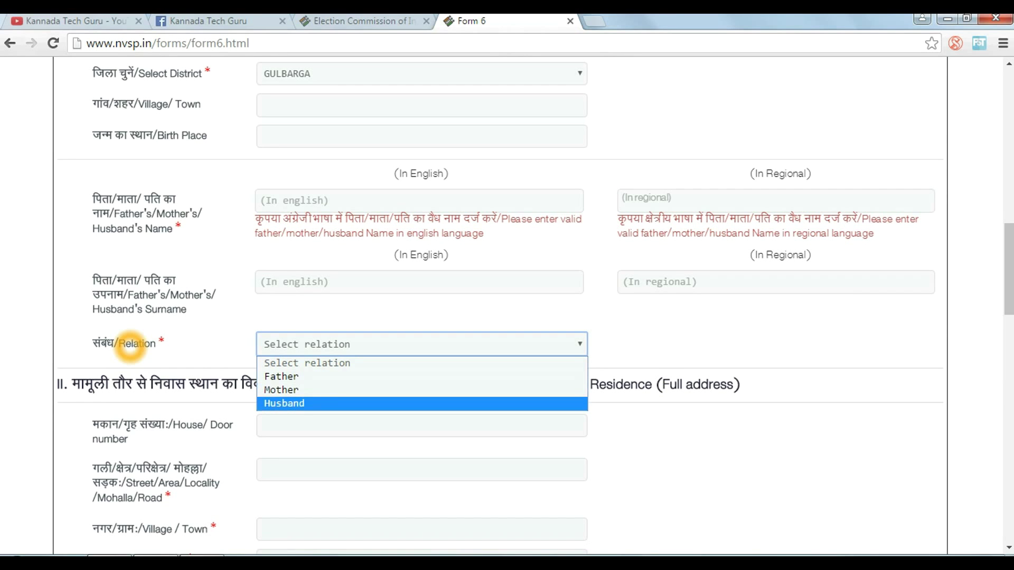
pyautogui.press('Up')
pyautogui.press('Escape')
# Outline House number, Street, Village, Post Office, Pin Code, Taluka, District, Mobile and Email in section II
pyautogui.scroll(-5, 130, 346)
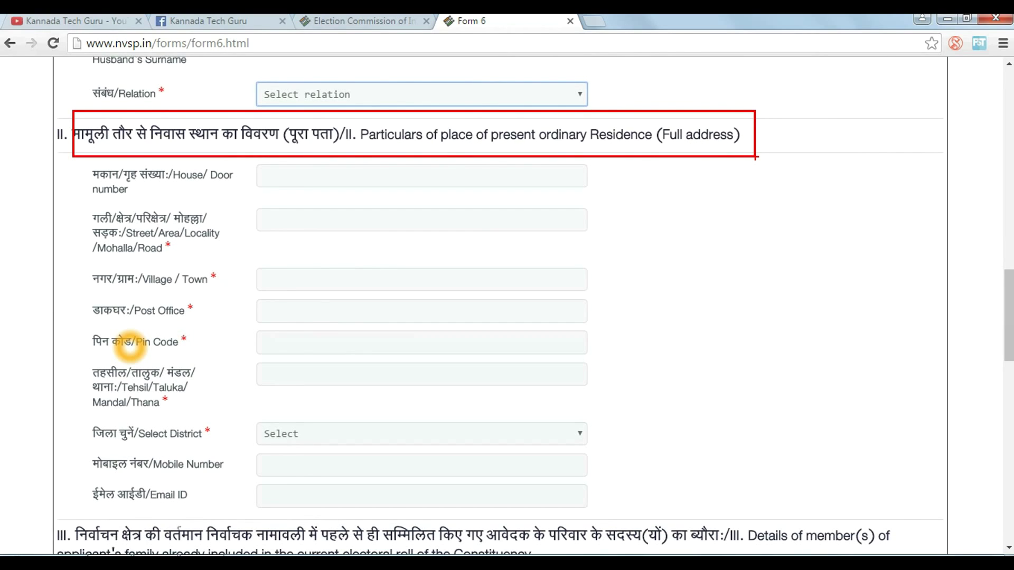
pyautogui.moveTo(72, 163); pyautogui.dragTo(241, 198)
pyautogui.moveTo(53, 206); pyautogui.dragTo(244, 264)
pyautogui.moveTo(69, 269); pyautogui.dragTo(203, 351)
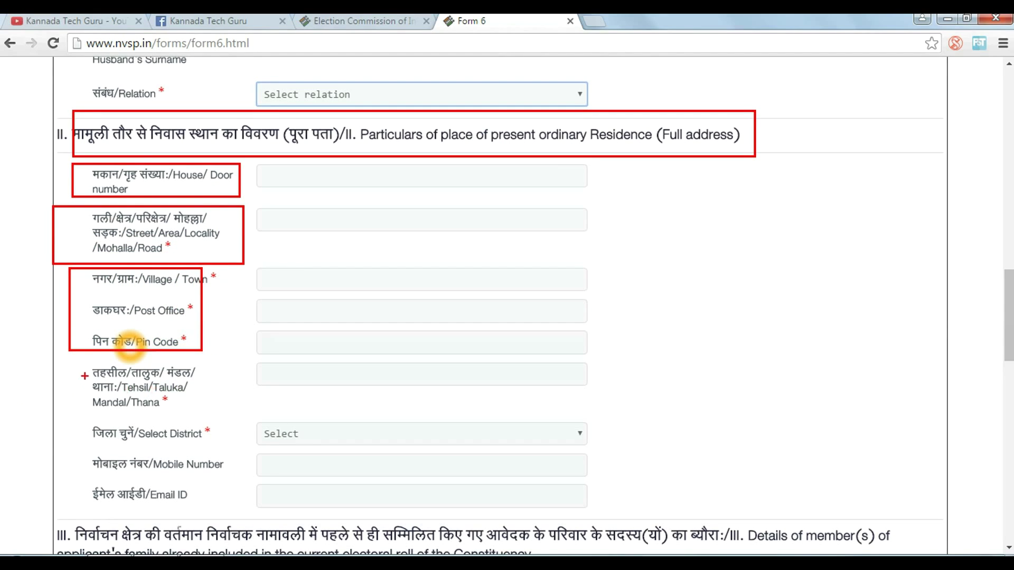
pyautogui.moveTo(81, 364); pyautogui.dragTo(198, 421)
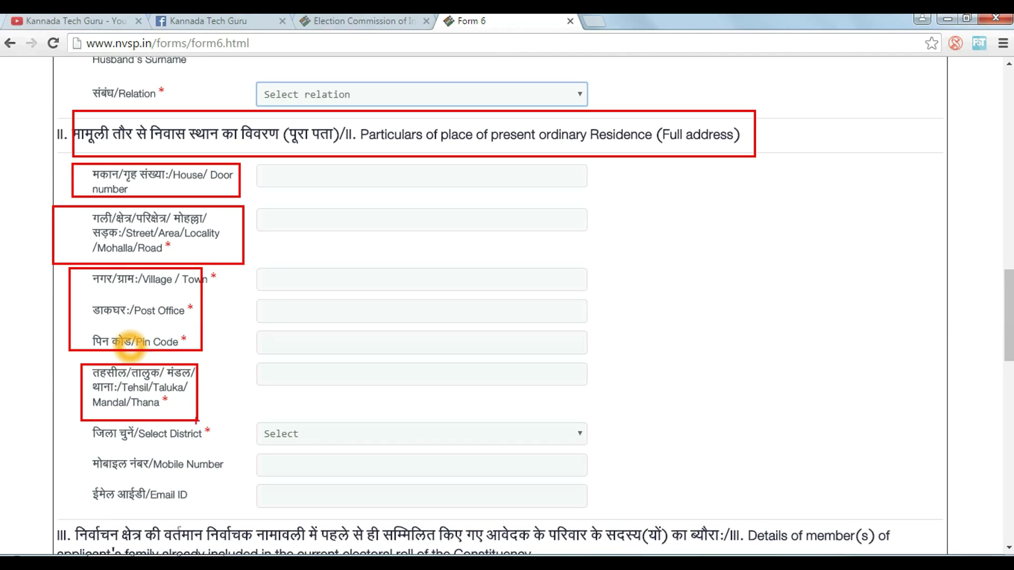
pyautogui.moveTo(81, 424)
pyautogui.mouseDown()
pyautogui.moveTo(344, 454)
pyautogui.moveTo(621, 451)
pyautogui.mouseUp()
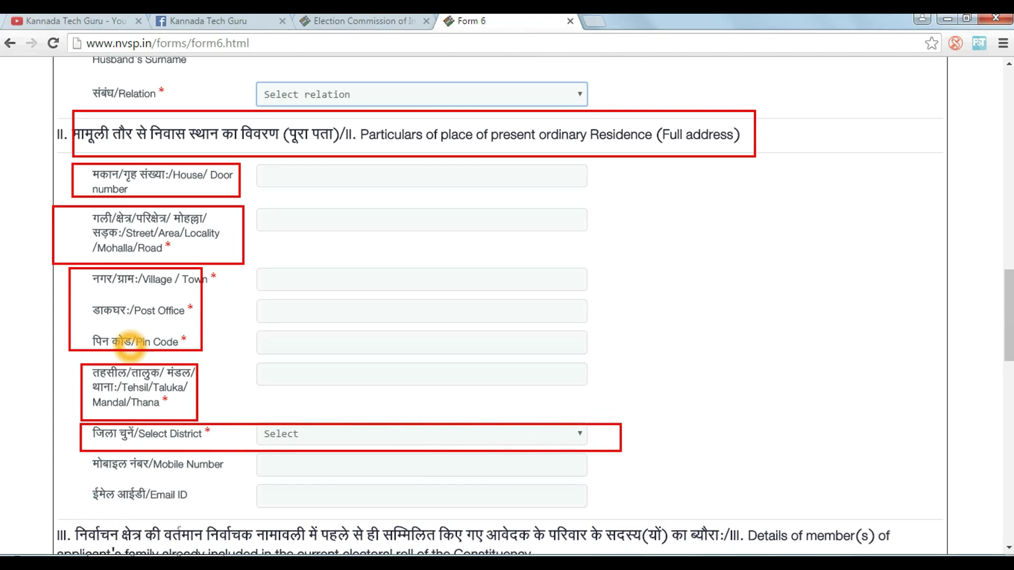
pyautogui.moveTo(92, 456)
pyautogui.mouseDown()
pyautogui.moveTo(358, 484)
pyautogui.moveTo(582, 484)
pyautogui.mouseUp()
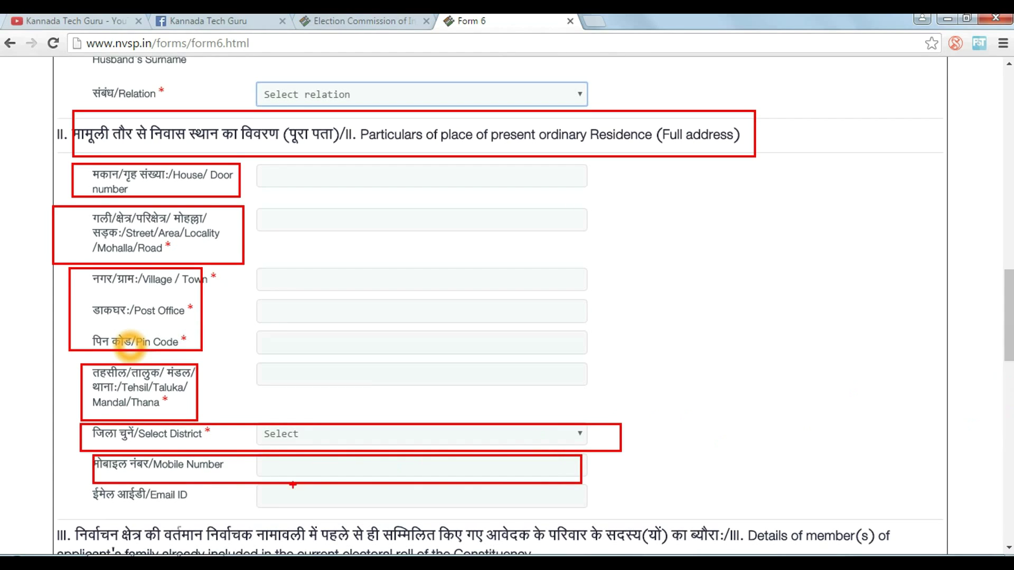
pyautogui.moveTo(91, 489)
pyautogui.mouseDown()
pyautogui.moveTo(192, 522)
pyautogui.moveTo(590, 520)
pyautogui.mouseUp()
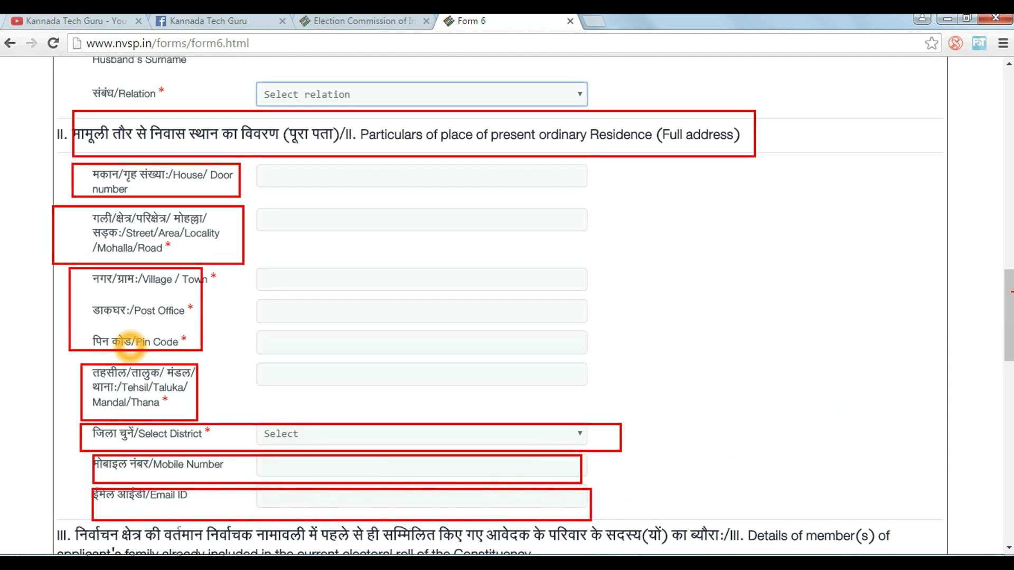
pyautogui.press('Escape')
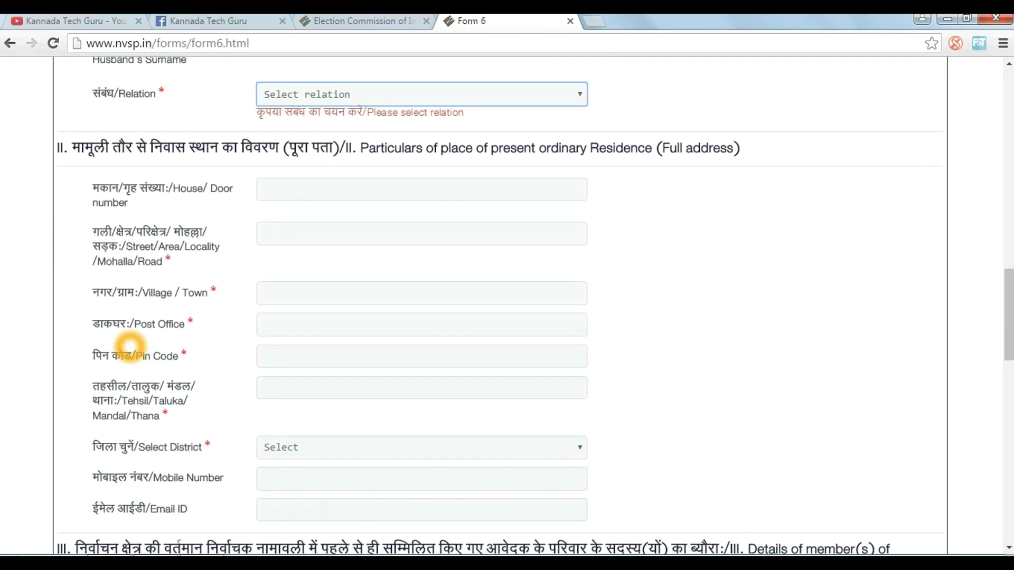
# Scroll past the family-members table and document uploads, then switch to the eci.nic.in tab
pyautogui.scroll(-6, 130, 349)
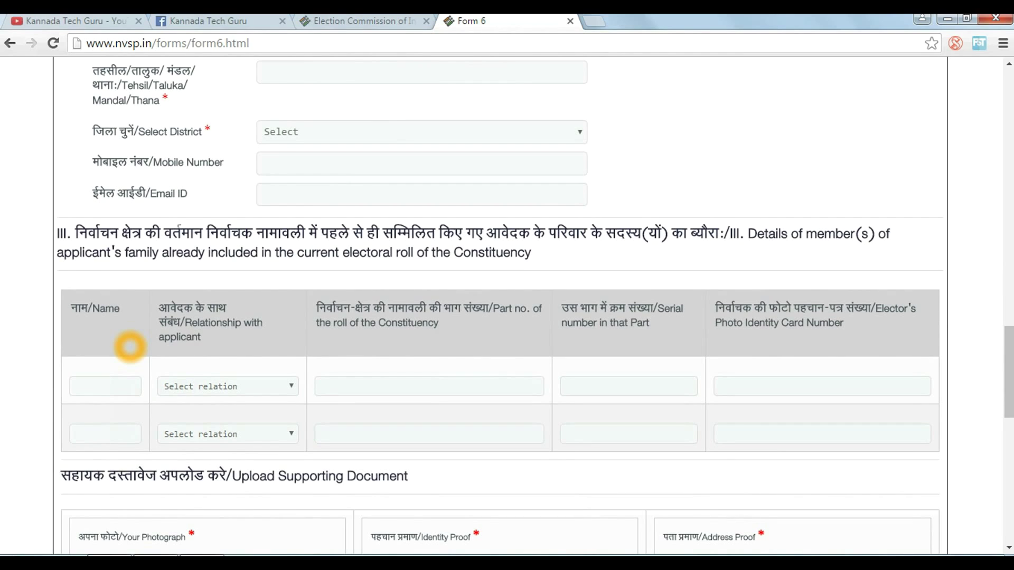
pyautogui.scroll(-3, 130, 347)
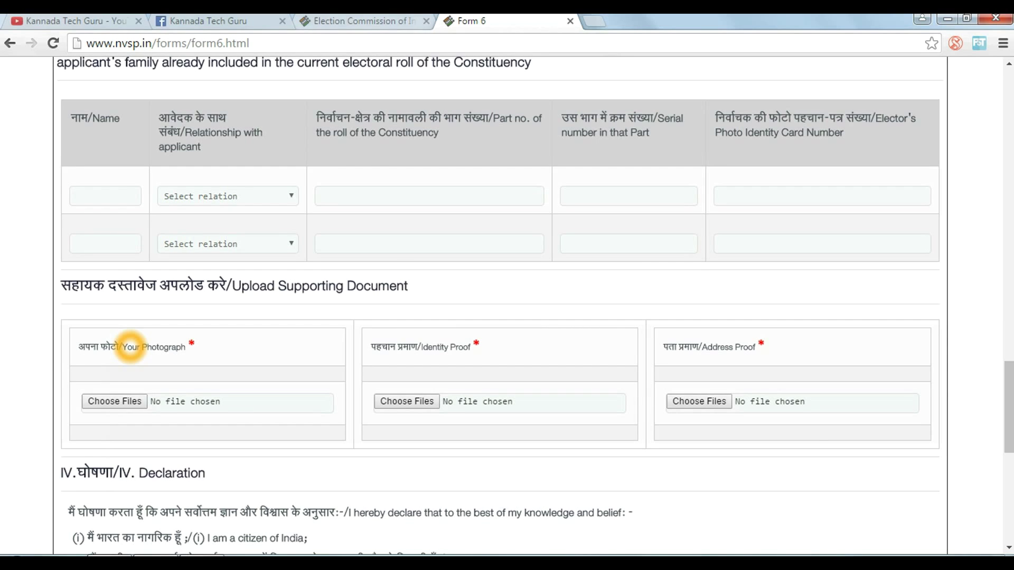
pyautogui.hotkey('ctrl', 'shift', 'Tab')
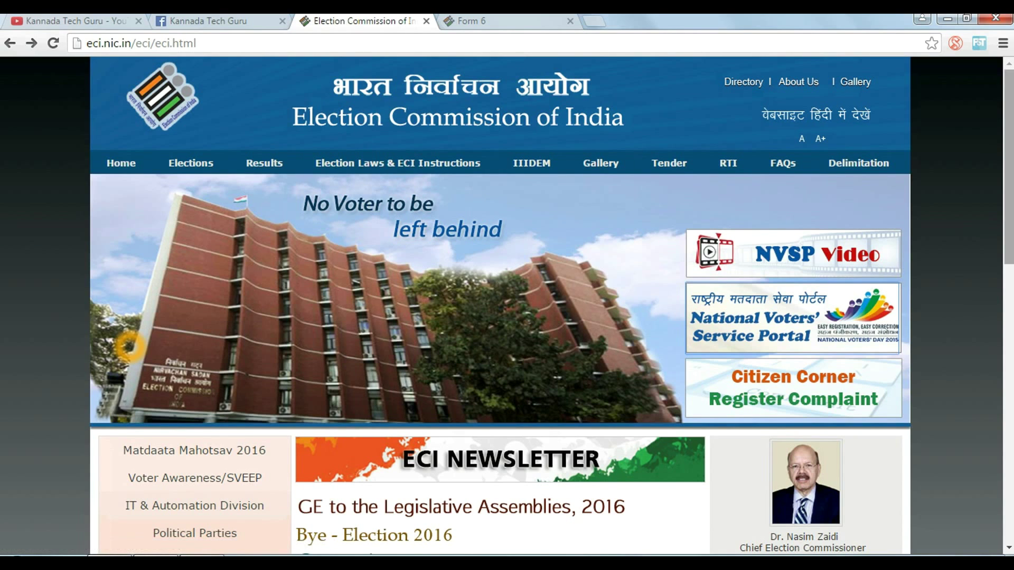
# Open Name Search in Voters List, then the Karnataka link for its electoral roll search
pyautogui.scroll(-8, 129, 346)
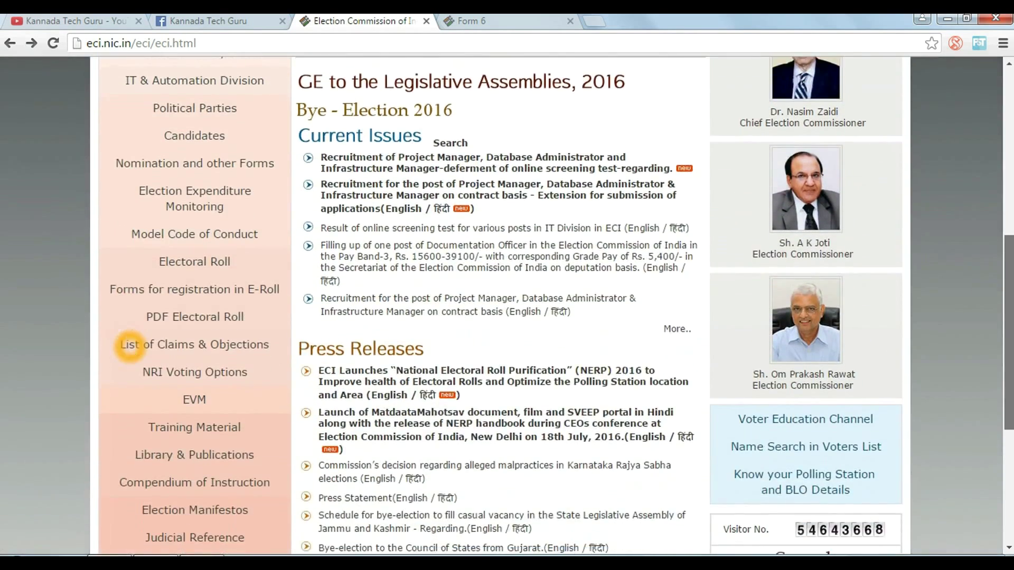
pyautogui.scroll(-3, 129, 346)
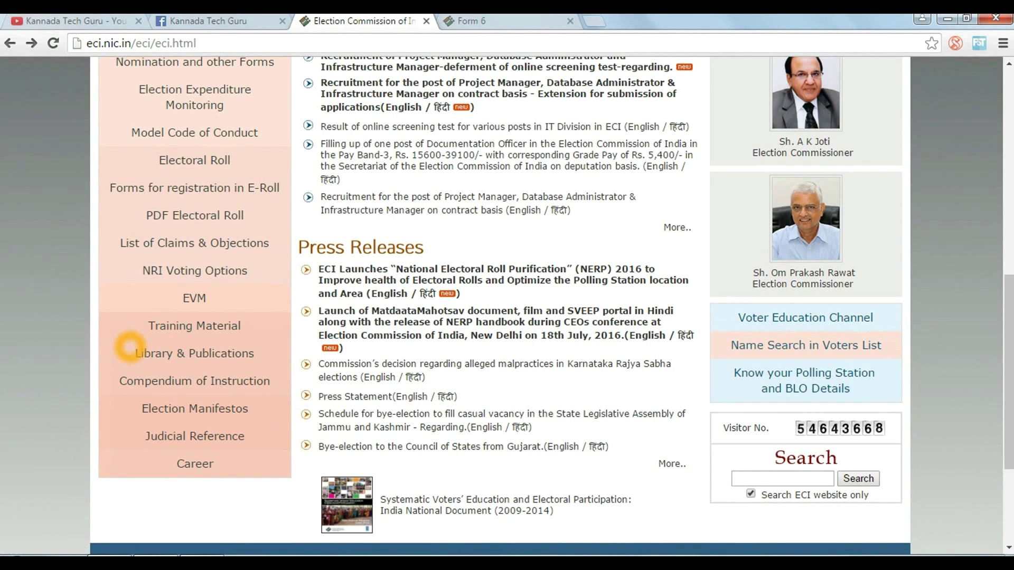
pyautogui.click(129, 348)
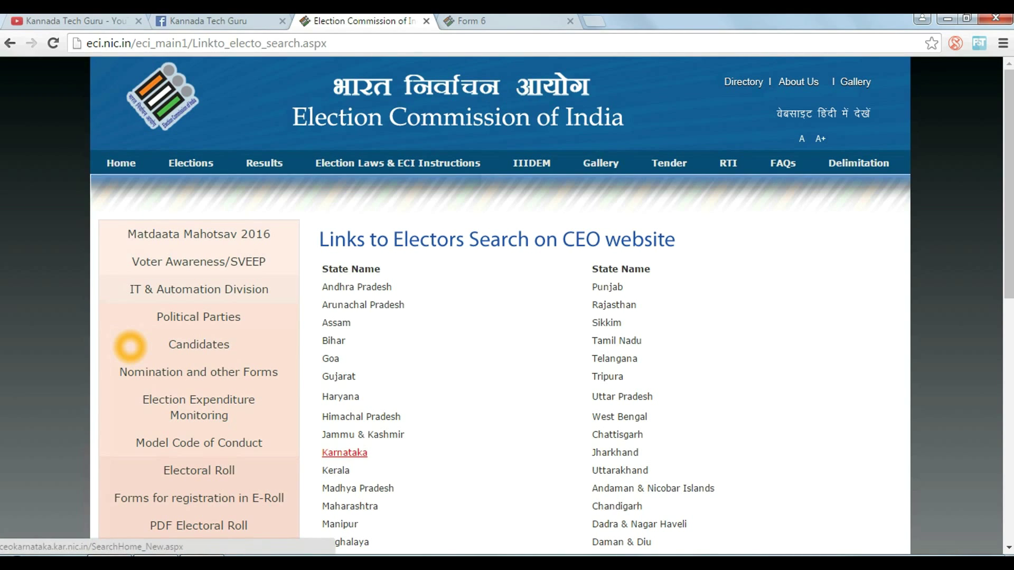
pyautogui.click(345, 453)
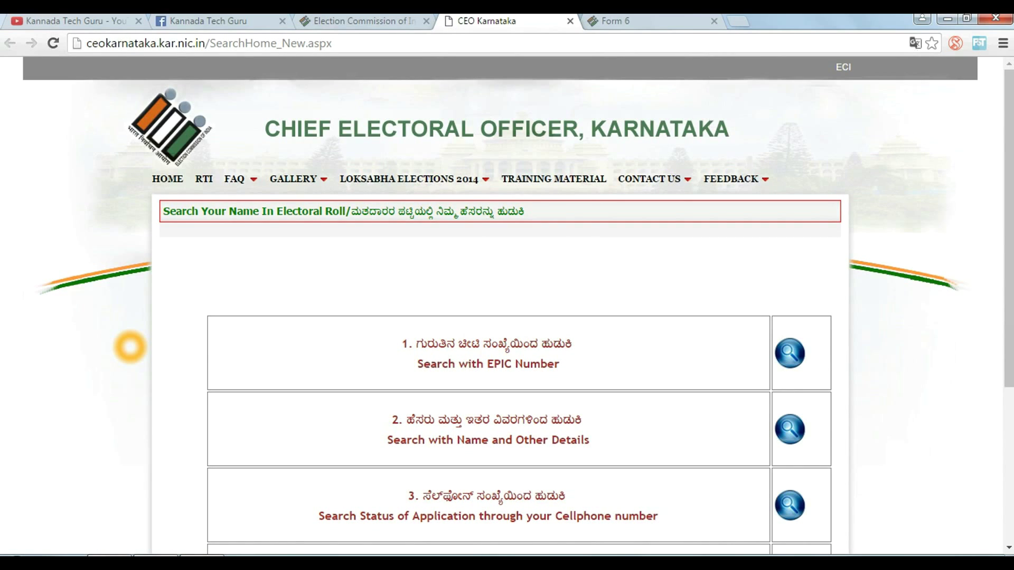
# Open the 'Search with EPIC Number' form on the CEO Karnataka site
pyautogui.scroll(-2, 507, 305)
pyautogui.scroll(-1, 129, 347)
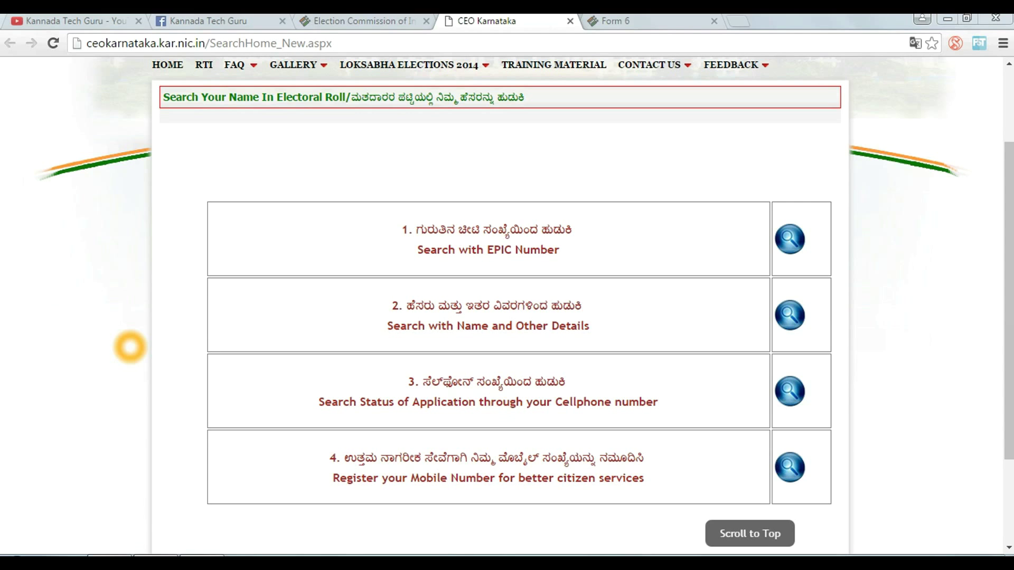
pyautogui.scroll(-3, 130, 347)
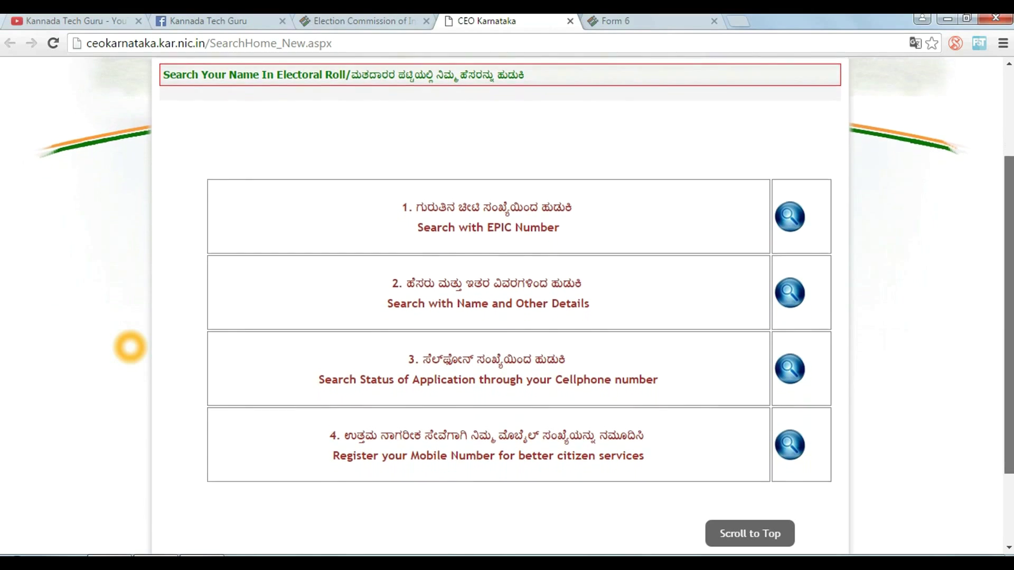
pyautogui.scroll(-1, 129, 347)
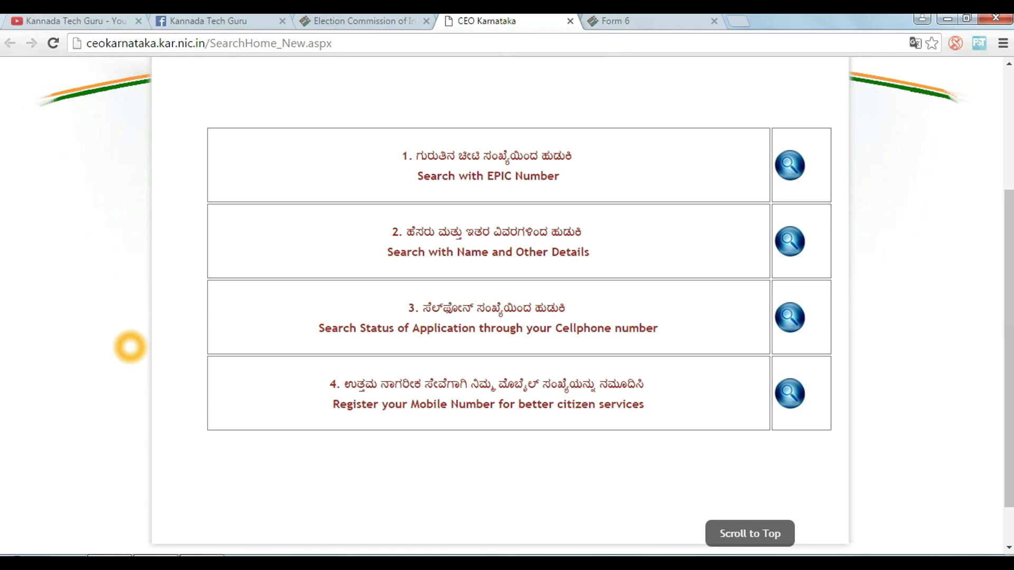
pyautogui.click(790, 165)
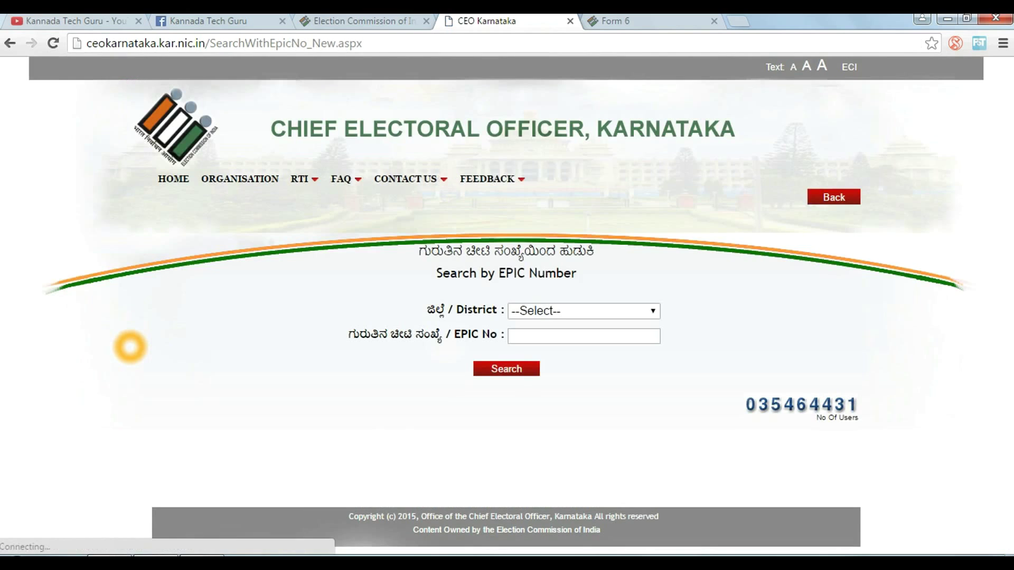